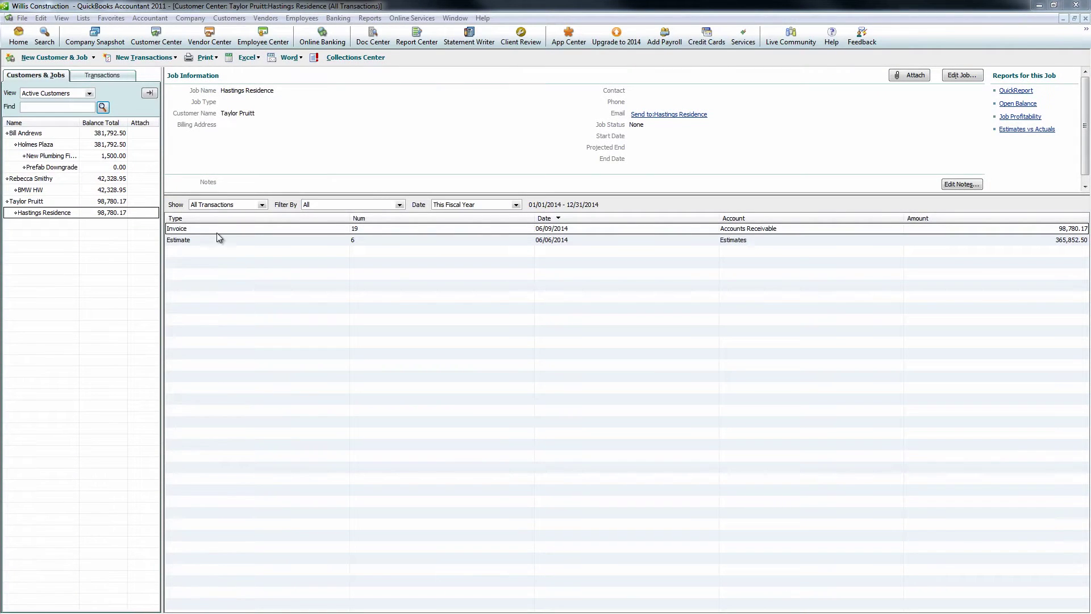
Review the Hastings Residence job's existing estimate and invoice in the Customer Center.
{"action": "left_click", "coordinate": [194, 240]}
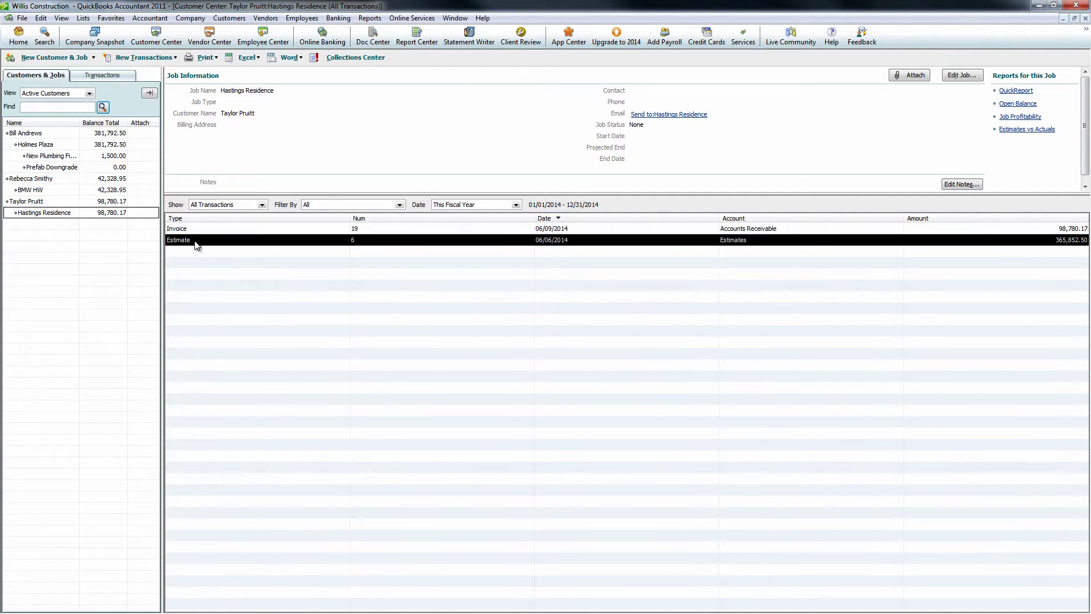
{"action": "left_click", "coordinate": [44, 205]}
{"action": "left_click", "coordinate": [50, 215]}
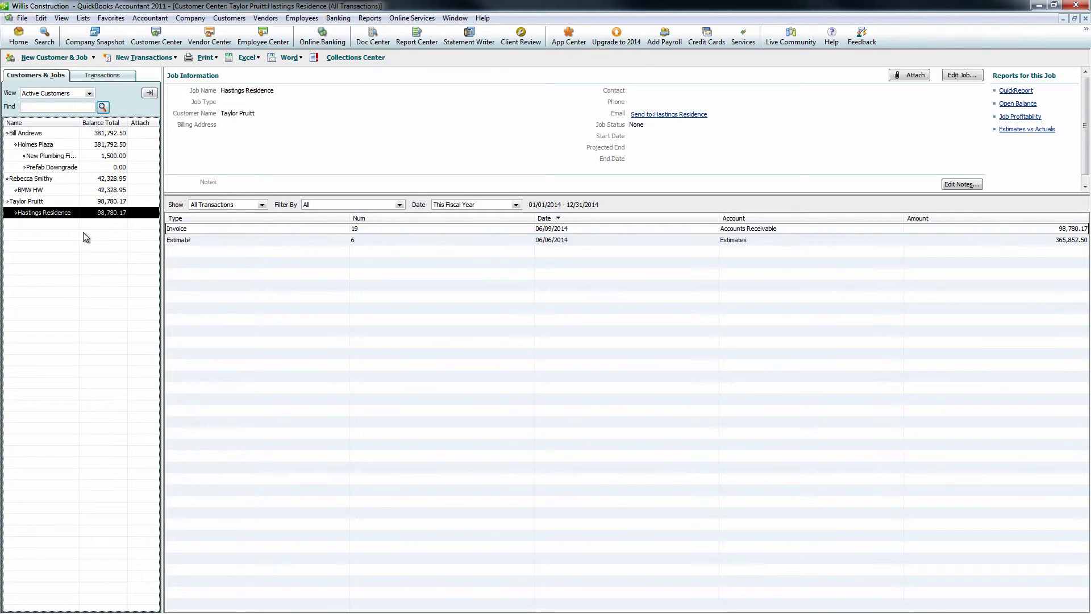
{"action": "left_click", "coordinate": [188, 229]}
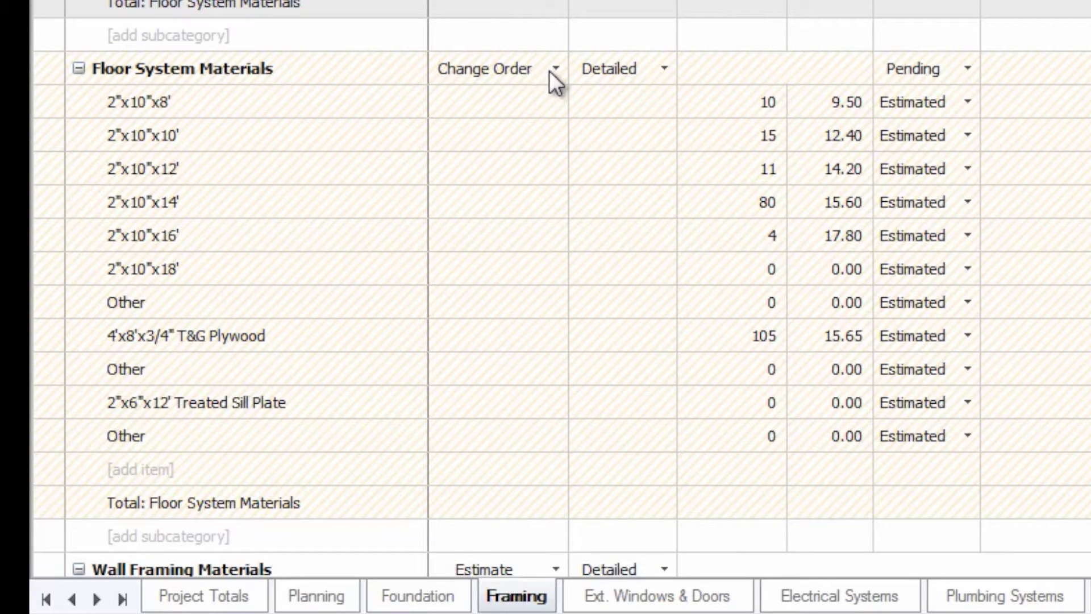
Change the Floor System Materials change order status from Pending to Accepted.
{"action": "left_click", "coordinate": [955, 73]}
{"action": "left_click", "coordinate": [961, 76]}
{"action": "left_click", "coordinate": [927, 114]}
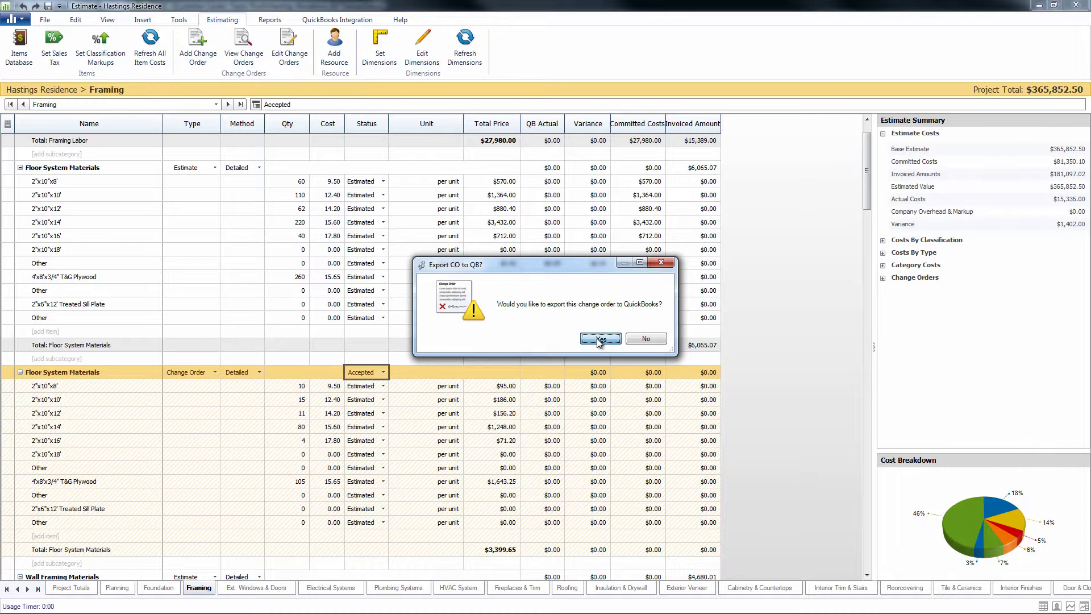
Export the change order as a Project Totals Only estimate for the Floor Systems job.
{"action": "left_click", "coordinate": [666, 374]}
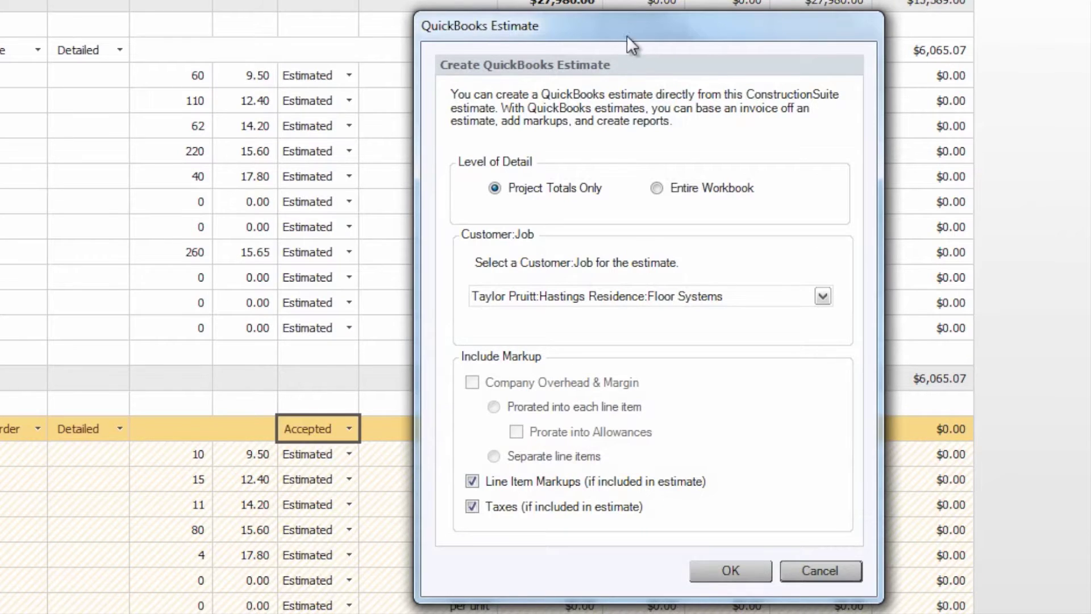
{"action": "left_click_drag", "start_coordinate": [626, 35], "coordinate": [512, 33]}
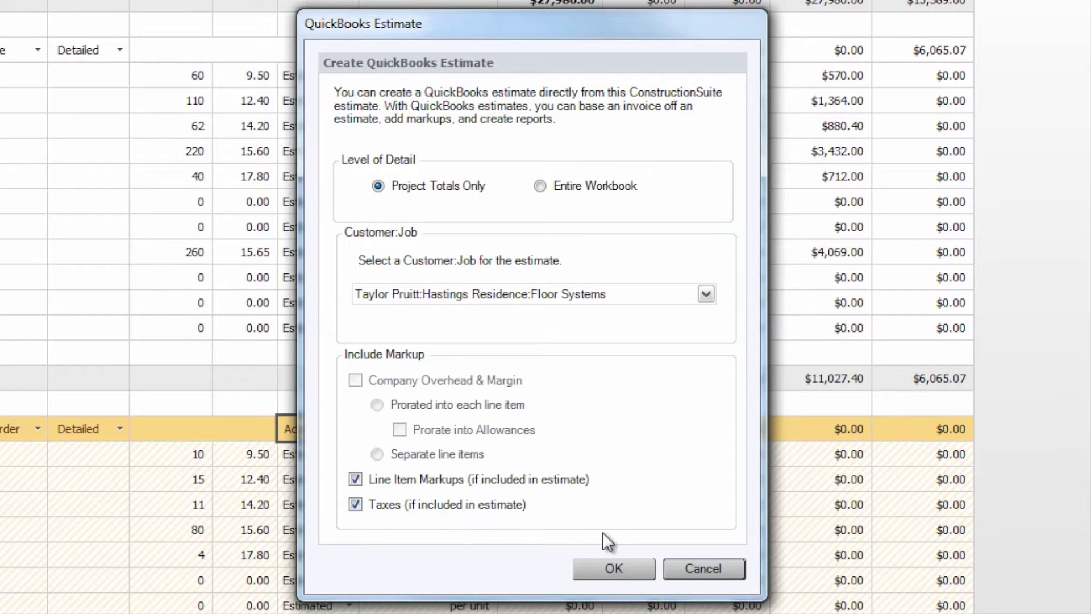
{"action": "left_click", "coordinate": [613, 564]}
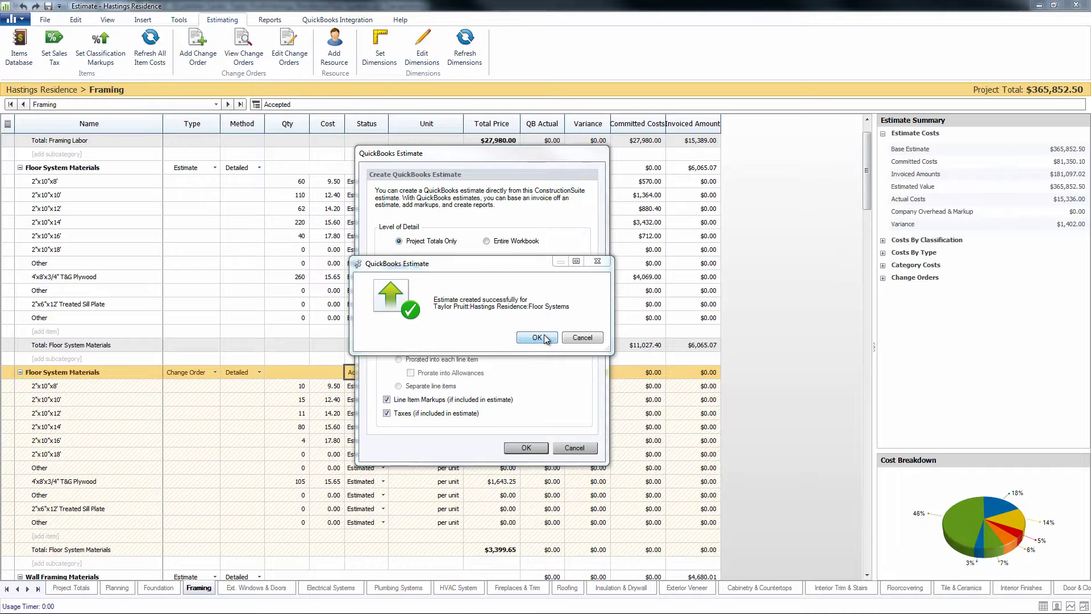
{"action": "left_click", "coordinate": [537, 338]}
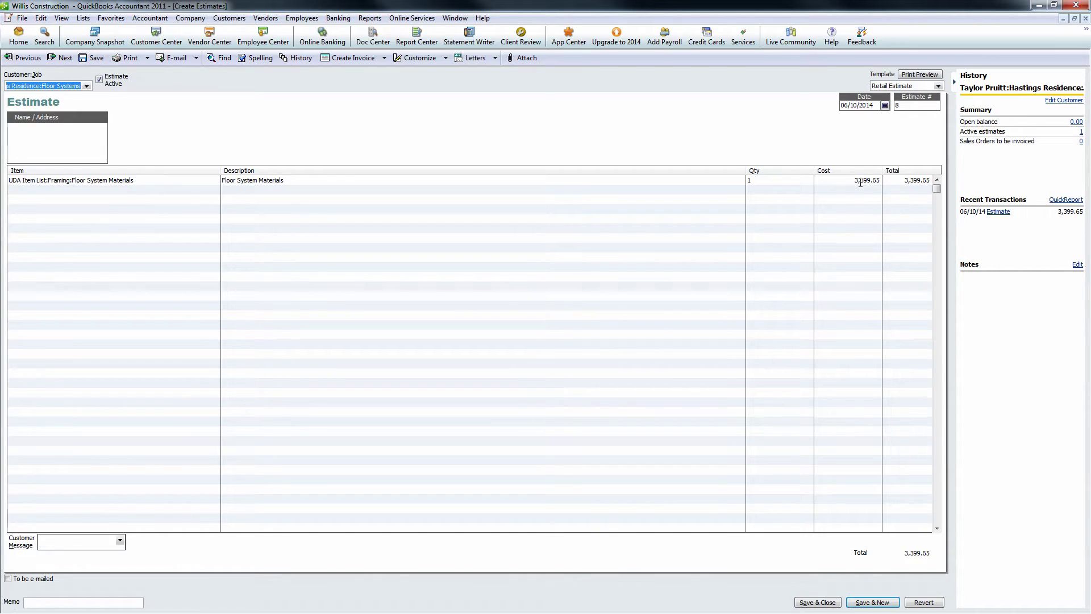
Save the 3,399.65 Floor Systems estimate, then reopen Estimate 8 and save it again.
{"action": "left_click", "coordinate": [816, 602]}
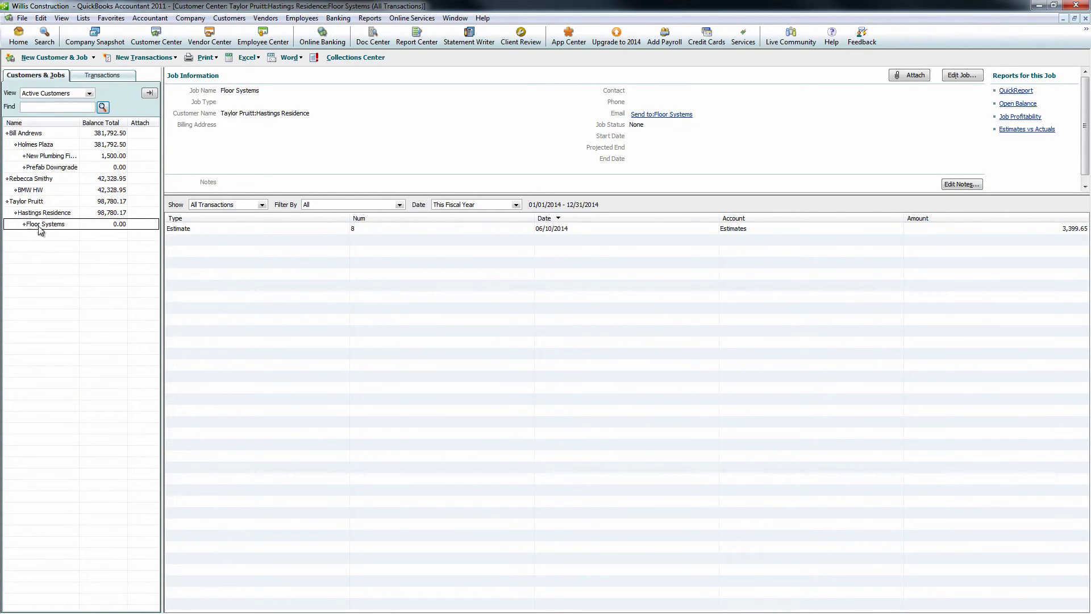
{"action": "double_click", "coordinate": [189, 229]}
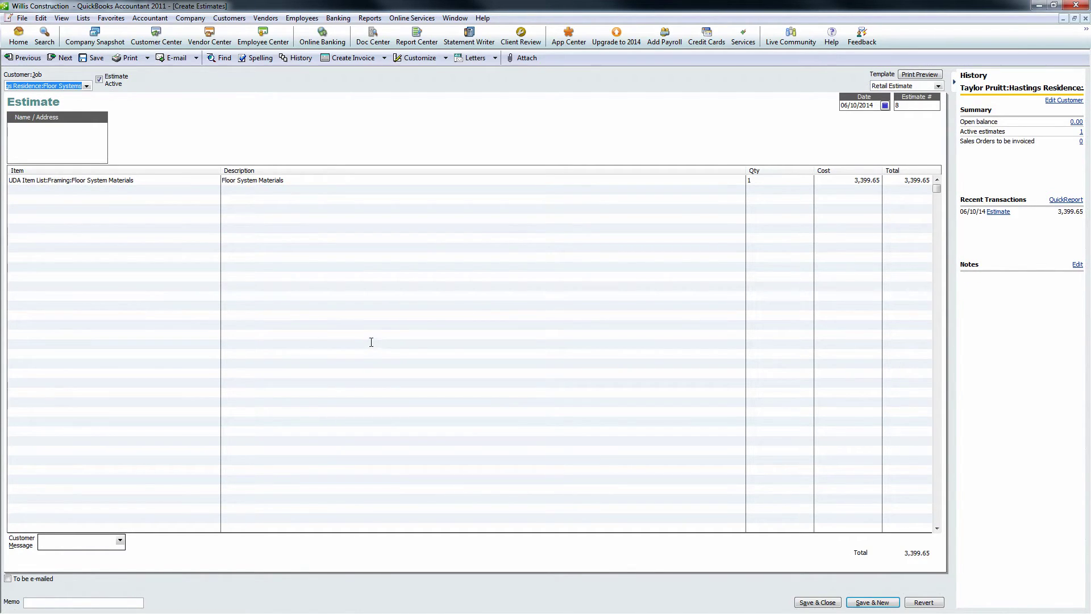
{"action": "left_click", "coordinate": [827, 604]}
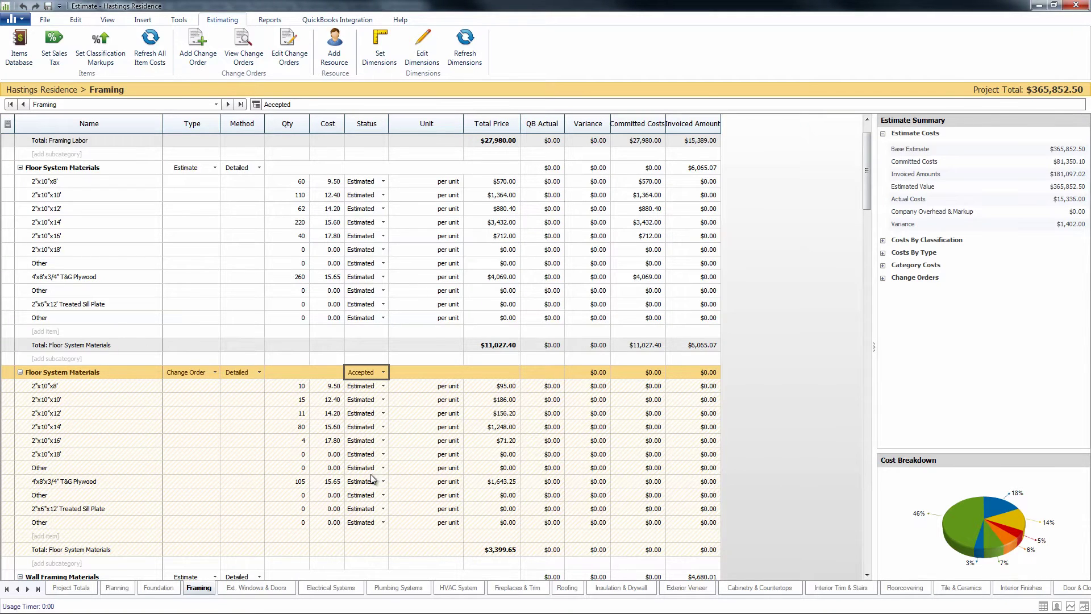
On the Cabinetry & Countertops sheet, mark the Countertops change order Accepted.
{"action": "left_click", "coordinate": [759, 587]}
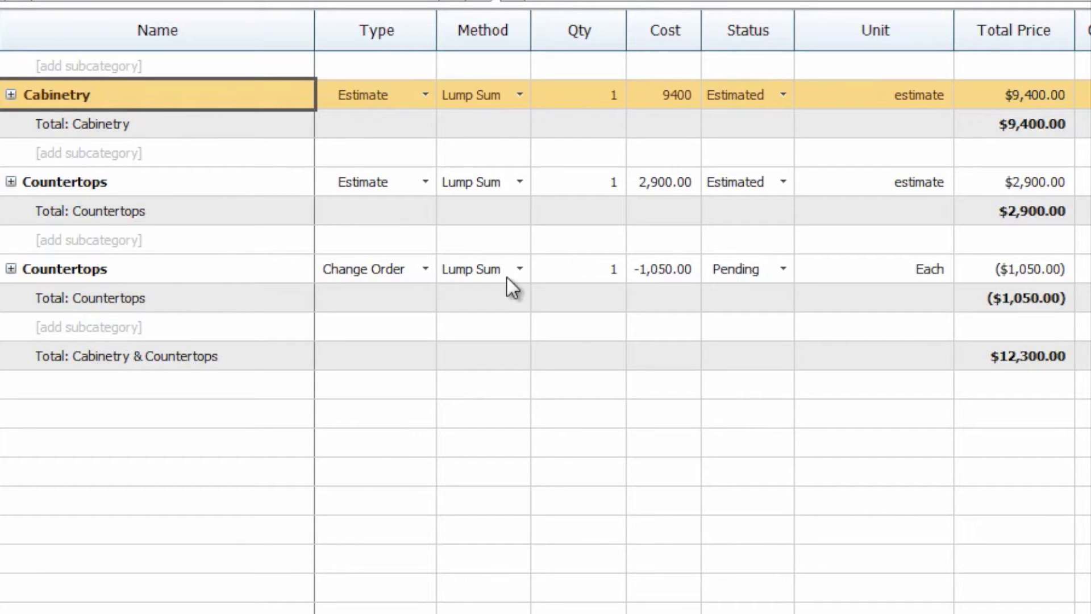
{"action": "left_click", "coordinate": [780, 275]}
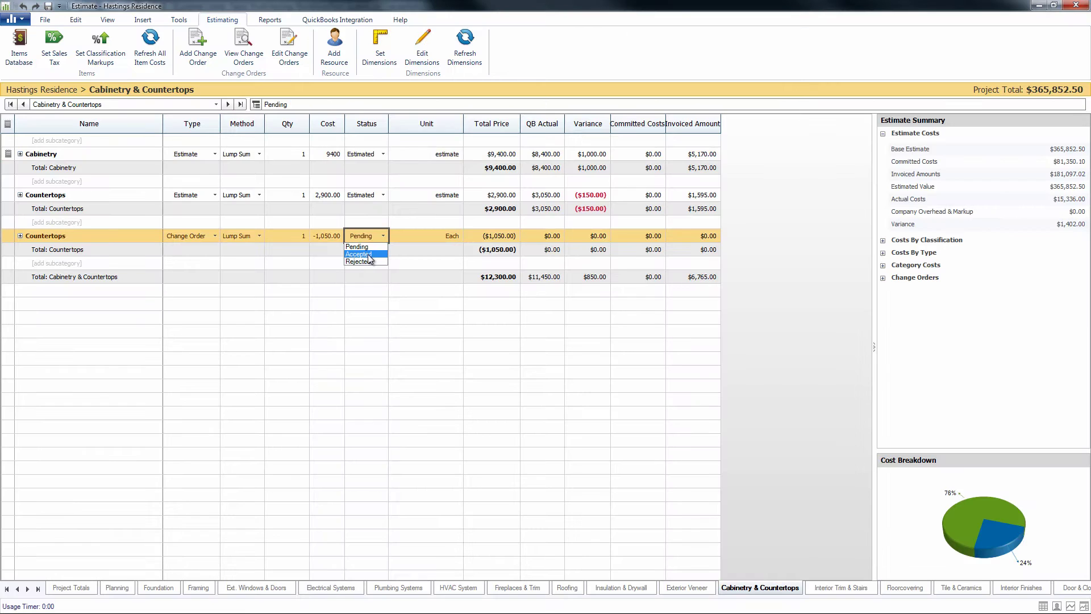
{"action": "left_click", "coordinate": [370, 254]}
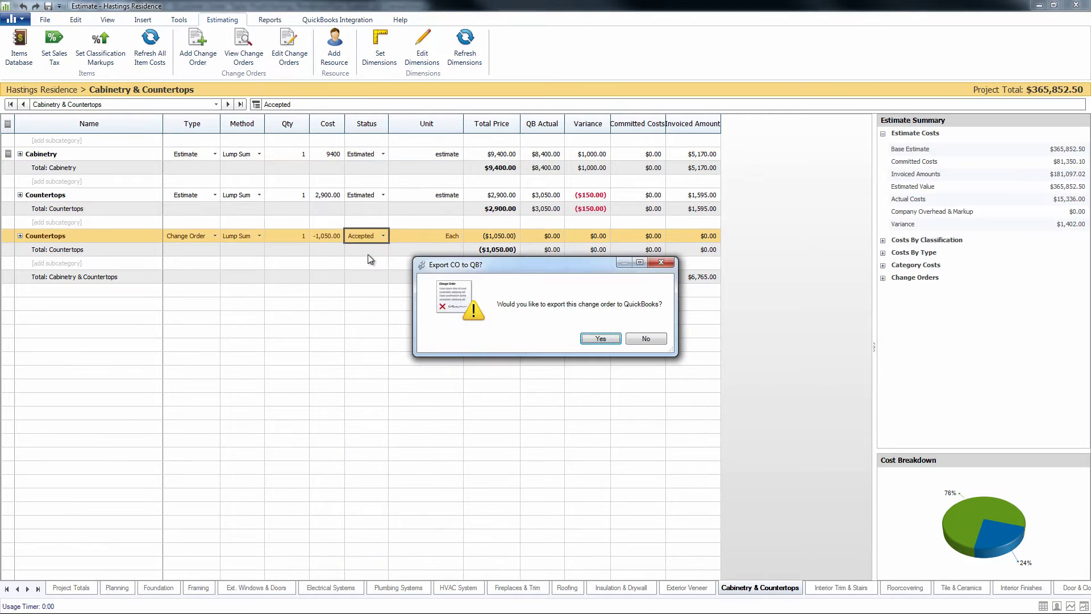
Export the Countertops change order to QuickBooks as a credit memo for the Cabinetry Downgrade job.
{"action": "left_click", "coordinate": [598, 339]}
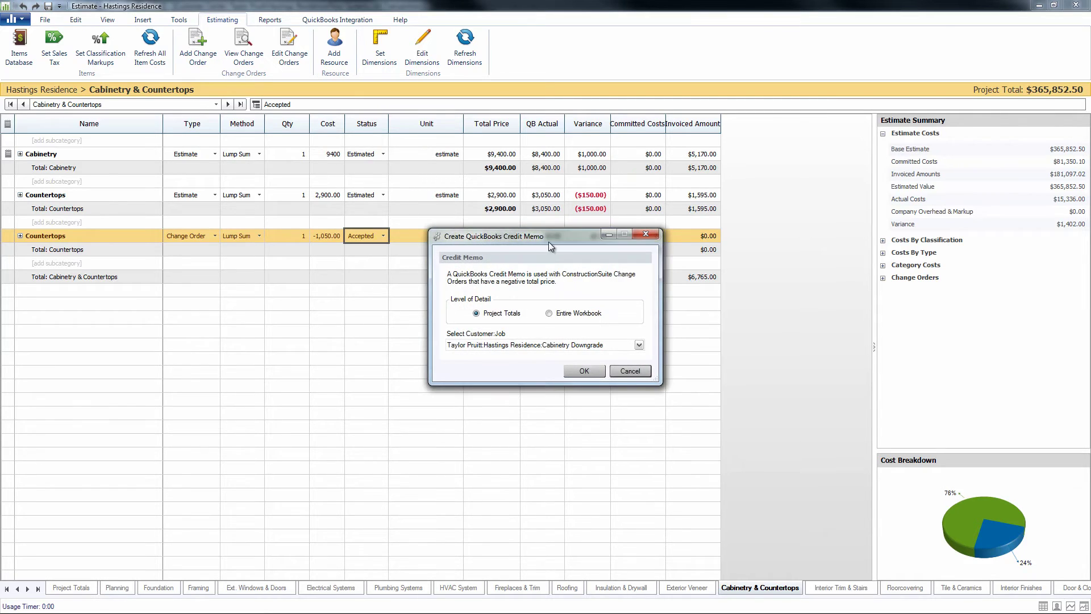
{"action": "left_click_drag", "start_coordinate": [549, 243], "coordinate": [473, 230]}
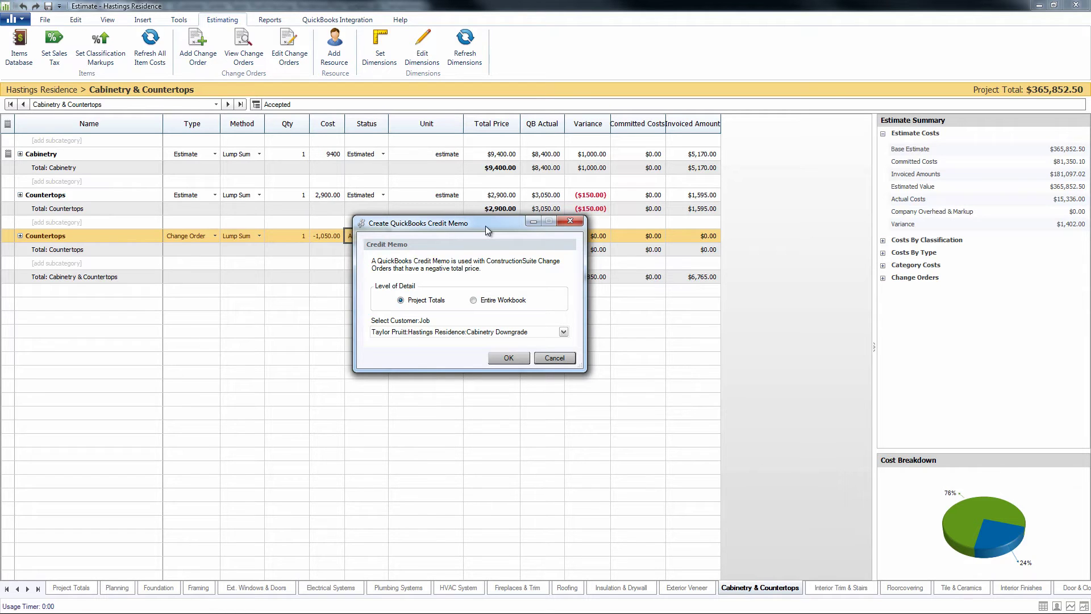
{"action": "left_click_drag", "start_coordinate": [485, 226], "coordinate": [464, 292]}
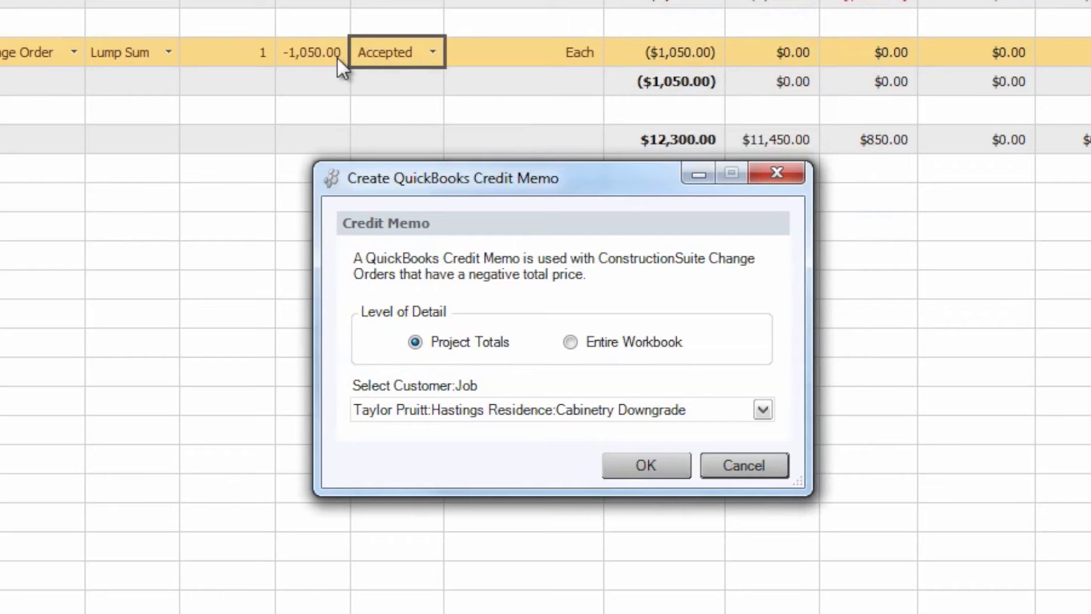
{"action": "left_click_drag", "start_coordinate": [597, 189], "coordinate": [582, 179]}
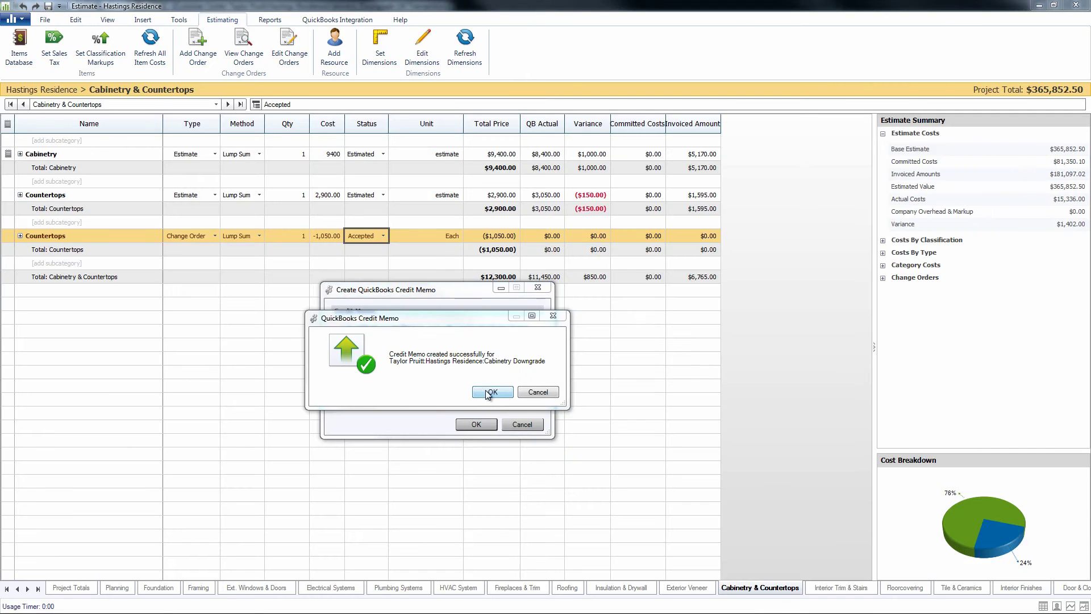
{"action": "left_click", "coordinate": [654, 392]}
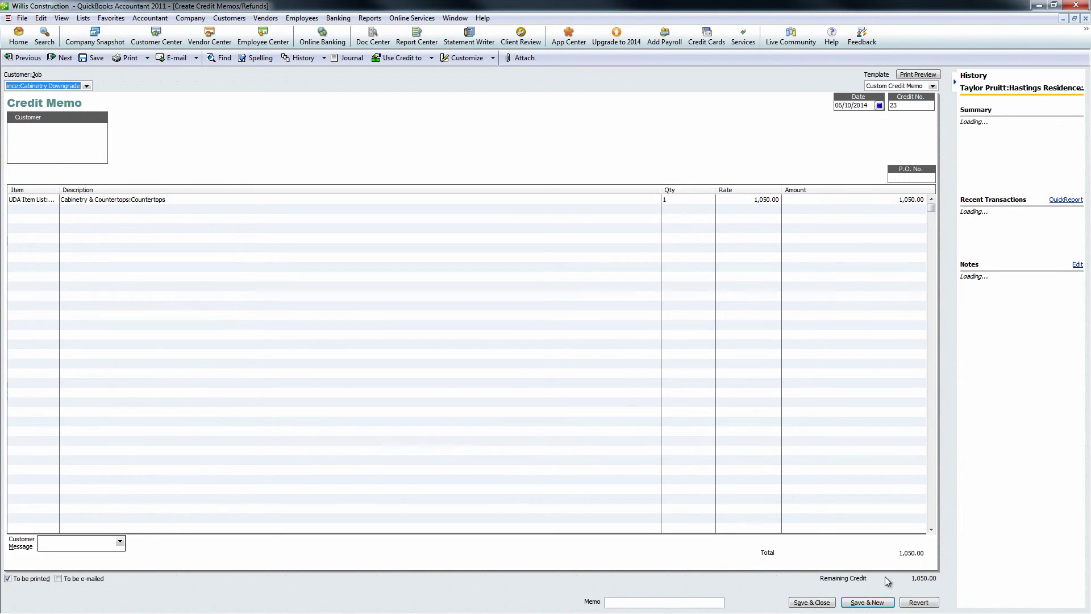
Close the new credit memo and reopen credit memo 23 from the Customer Center.
{"action": "left_click", "coordinate": [816, 605]}
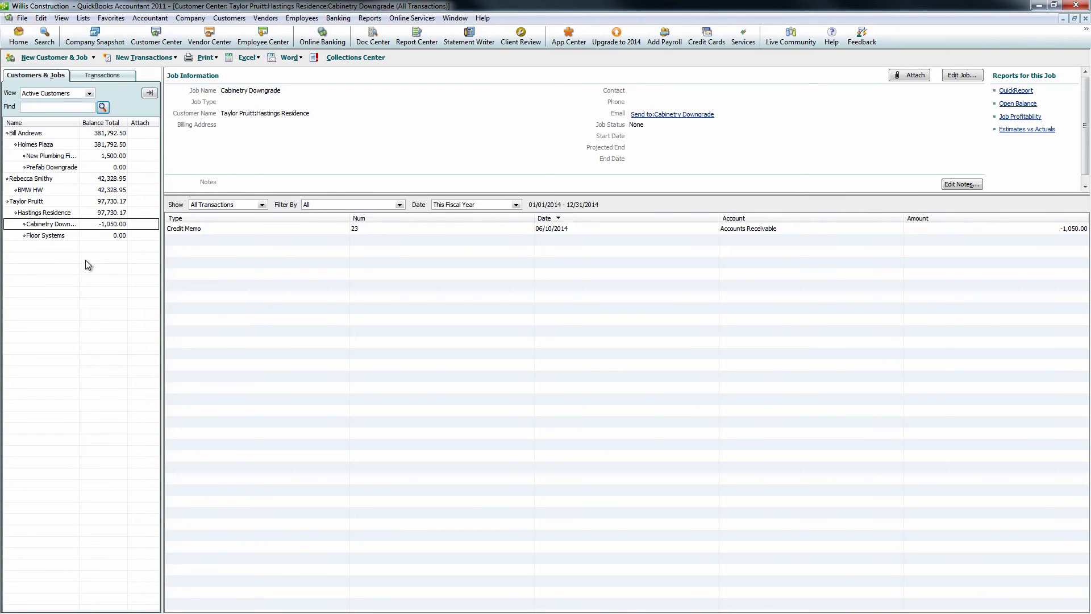
{"action": "left_click", "coordinate": [192, 231]}
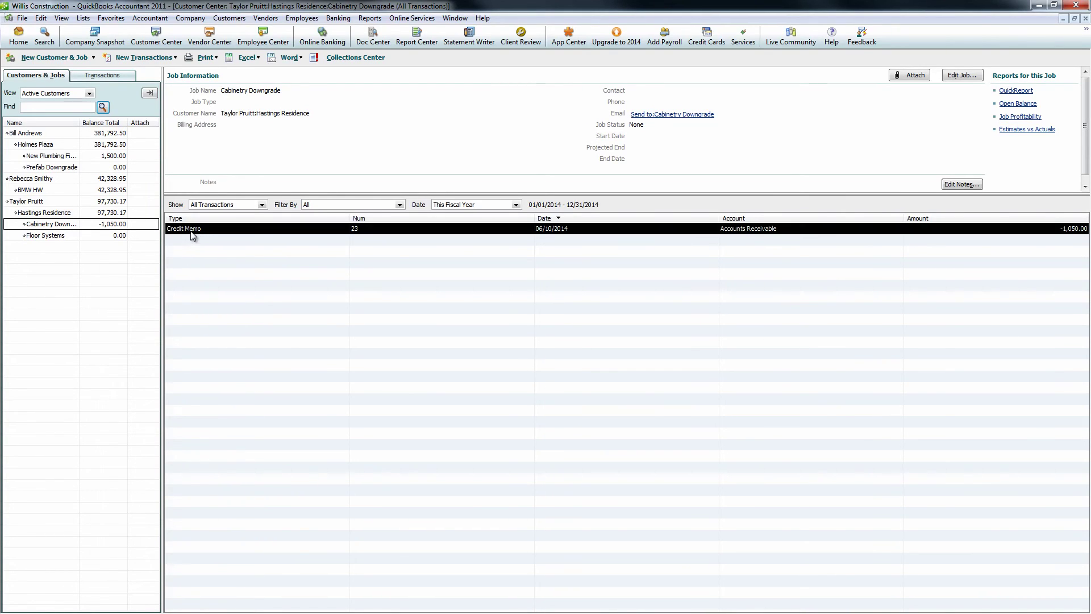
{"action": "double_click", "coordinate": [192, 230]}
Try applying the credit to an invoice, finding the Cabinetry Downgrade job has no open invoices.
{"action": "left_click", "coordinate": [431, 59]}
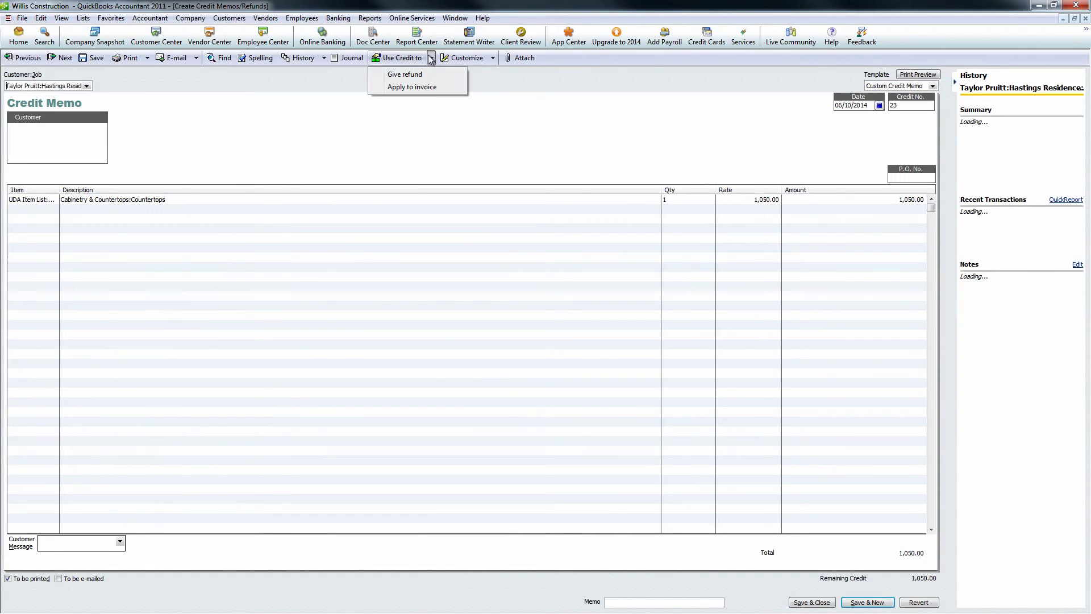
{"action": "left_click", "coordinate": [404, 89]}
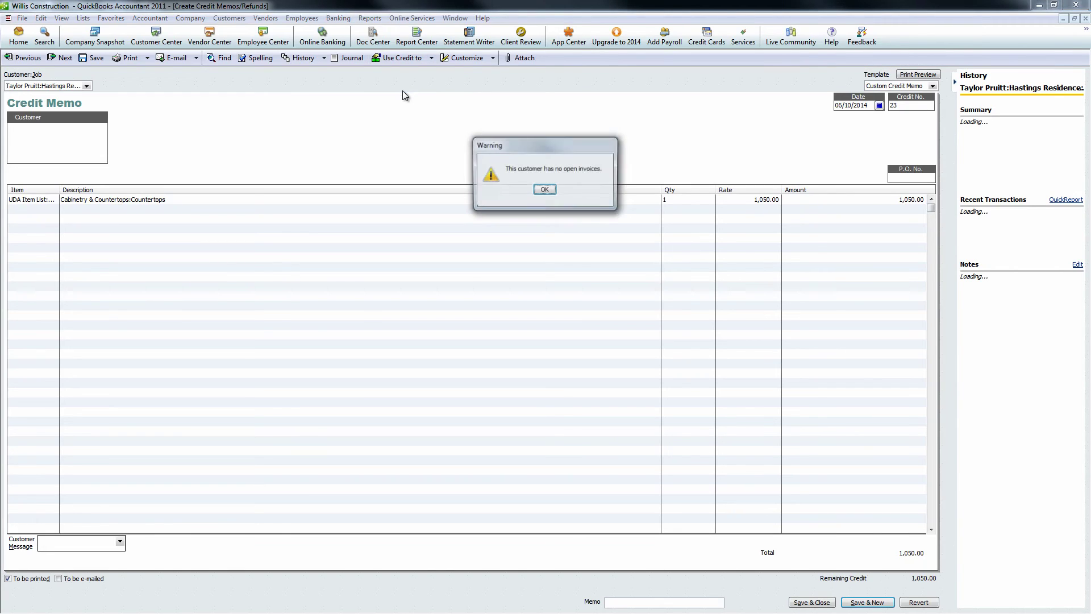
{"action": "left_click", "coordinate": [543, 191]}
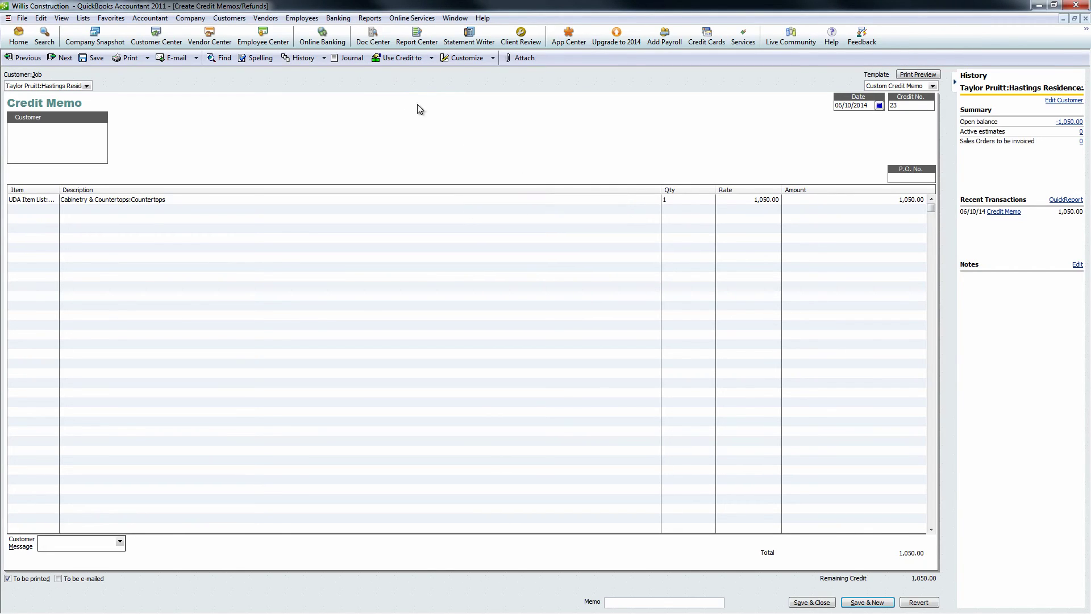
{"action": "left_click", "coordinate": [160, 38]}
Reassign credit memo 23 to the Hastings Residence job and save the change.
{"action": "left_click", "coordinate": [68, 213]}
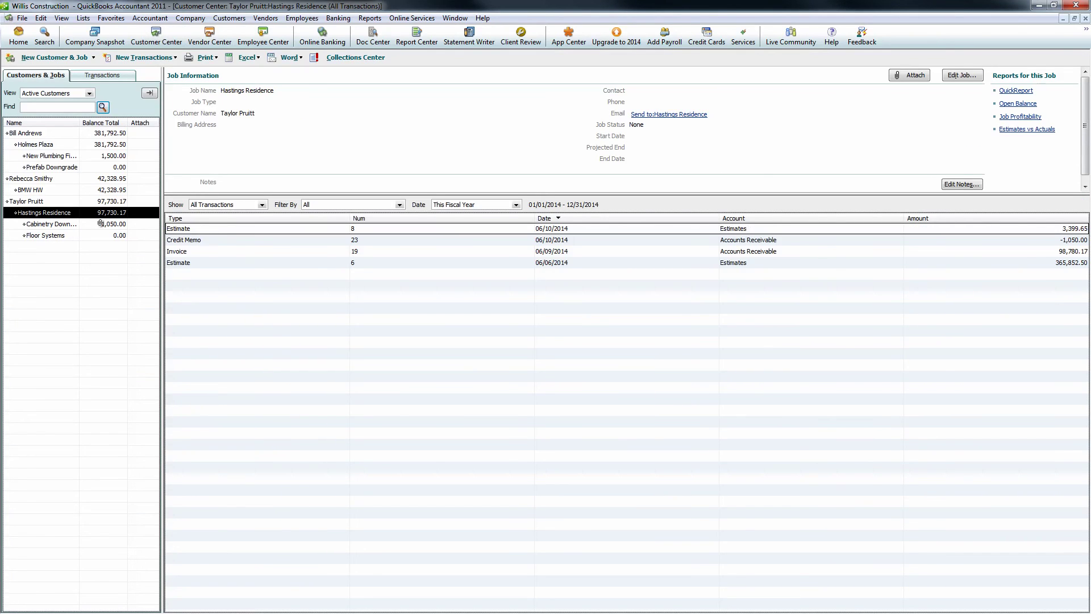
{"action": "left_click", "coordinate": [52, 224]}
{"action": "double_click", "coordinate": [183, 229]}
{"action": "left_click", "coordinate": [86, 86]}
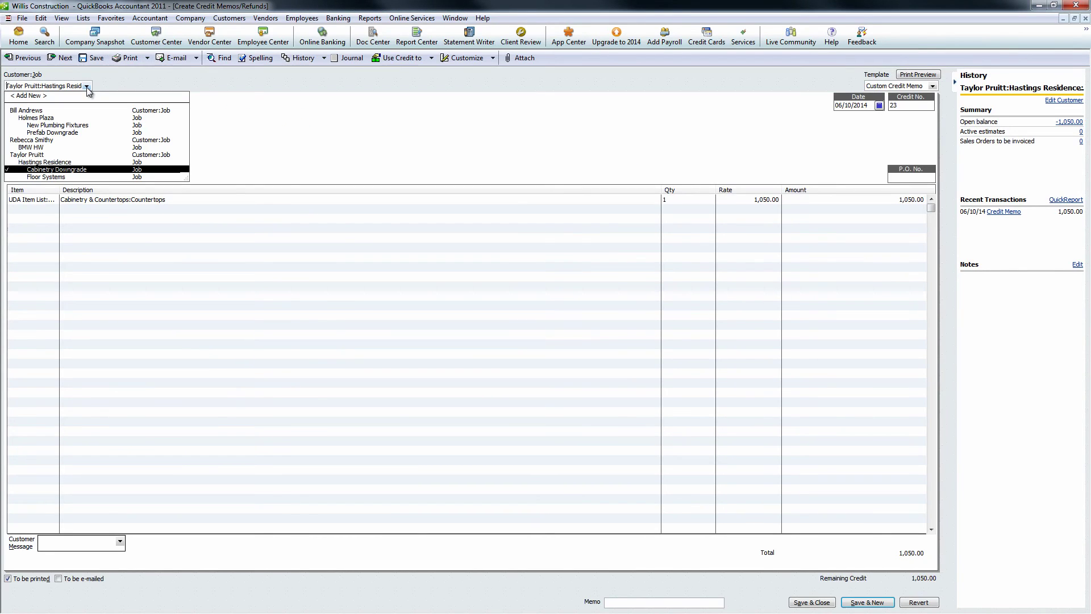
{"action": "left_click", "coordinate": [55, 163]}
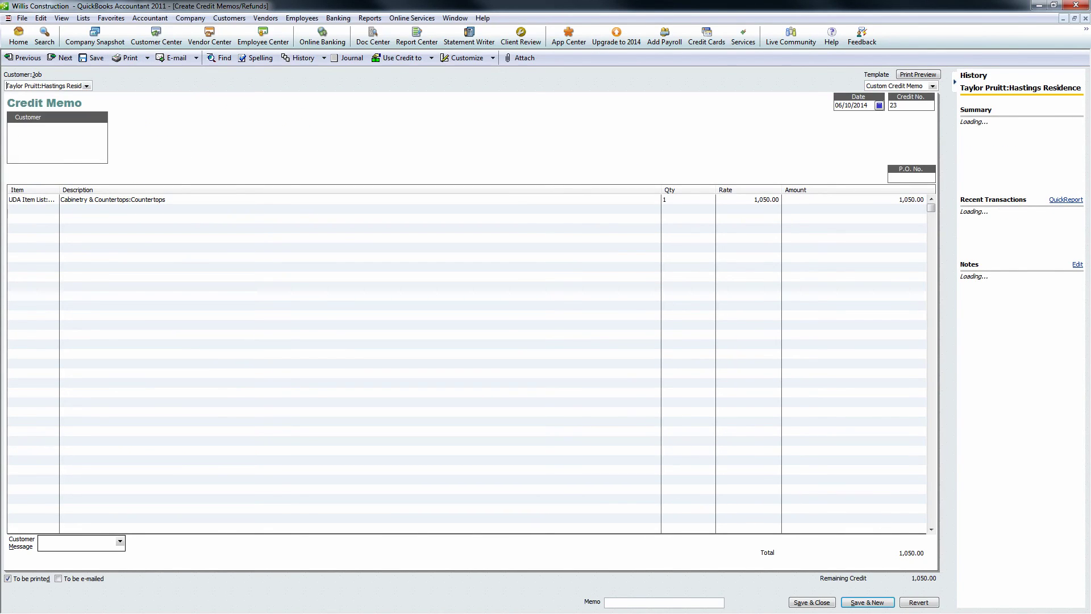
{"action": "left_click", "coordinate": [811, 602]}
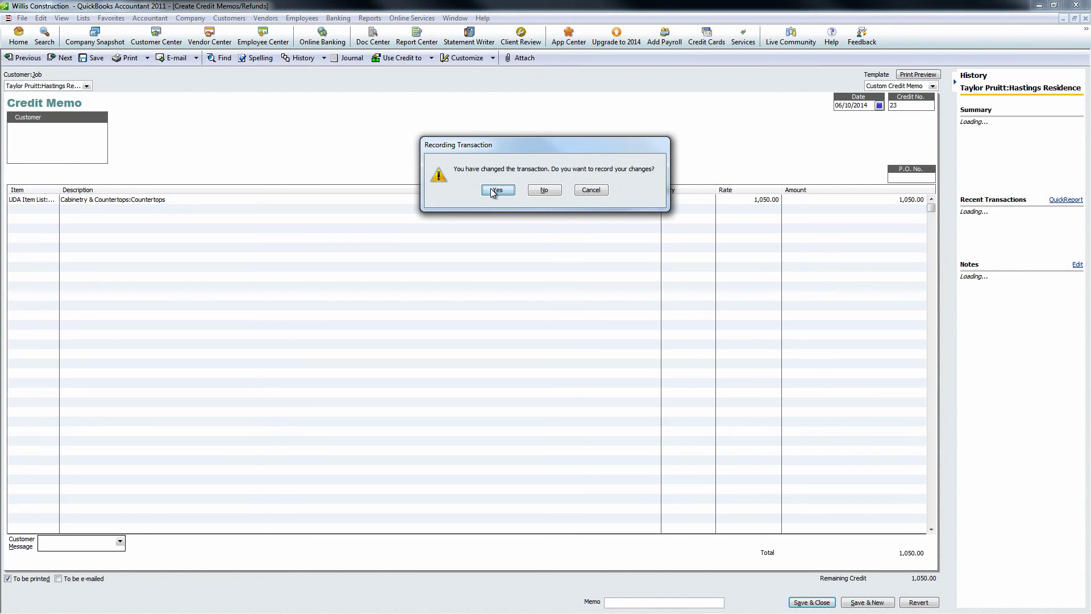
{"action": "left_click", "coordinate": [492, 191]}
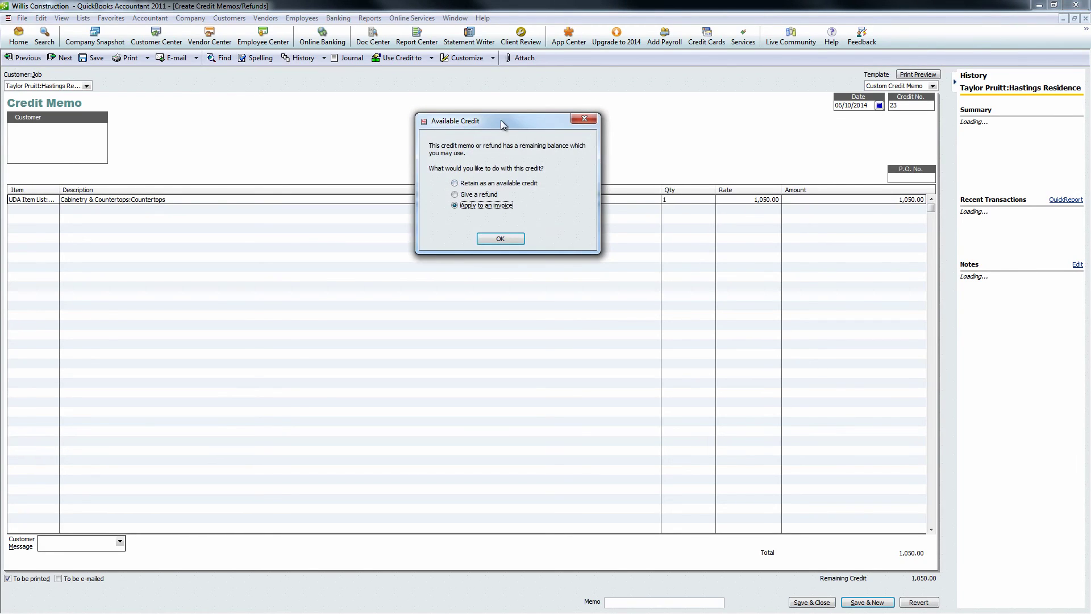
Apply the 1,050.00 credit to invoice 19, then check and save invoice 19.
{"action": "left_click_drag", "start_coordinate": [503, 124], "coordinate": [513, 109]}
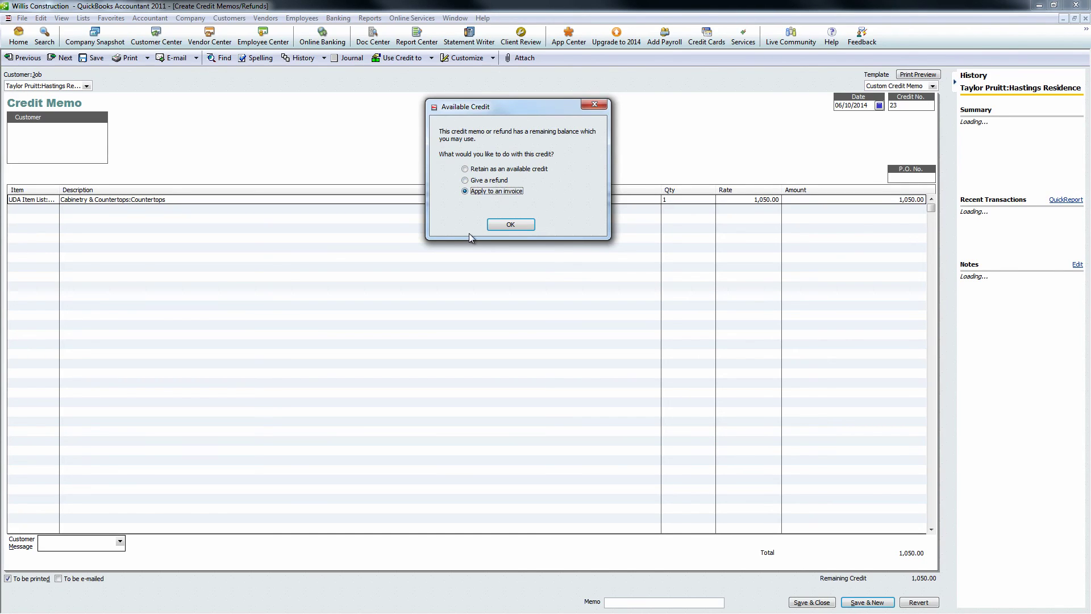
{"action": "left_click", "coordinate": [510, 227]}
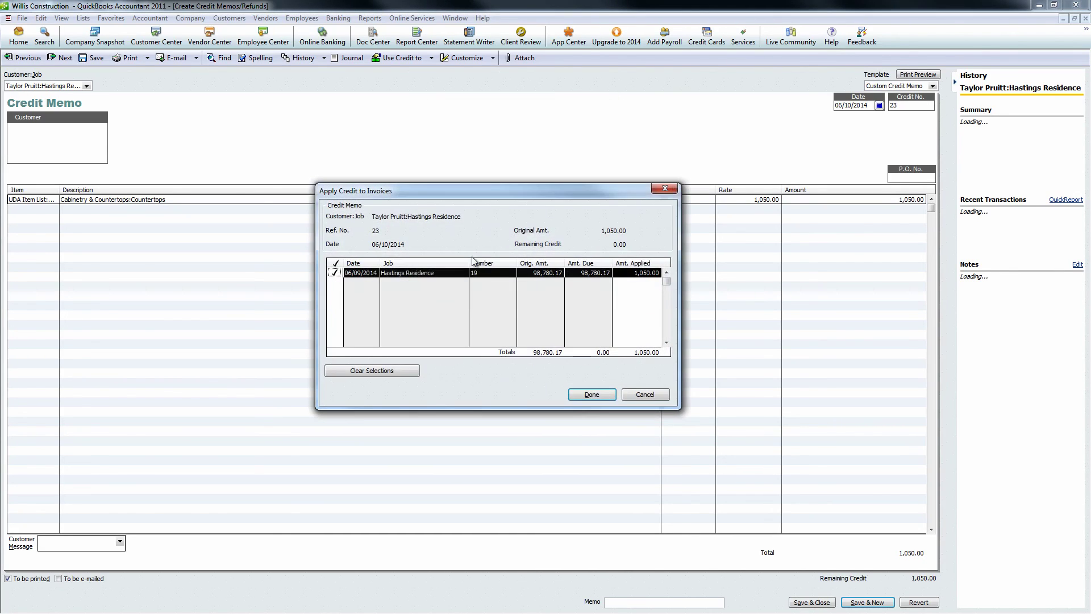
{"action": "left_click", "coordinate": [592, 395]}
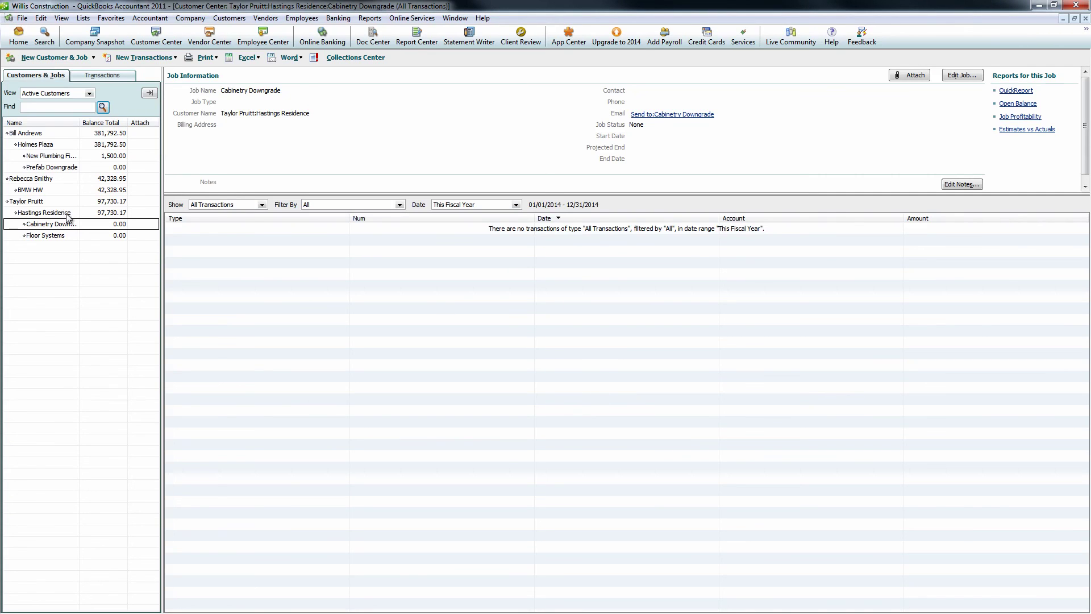
{"action": "left_click", "coordinate": [67, 215]}
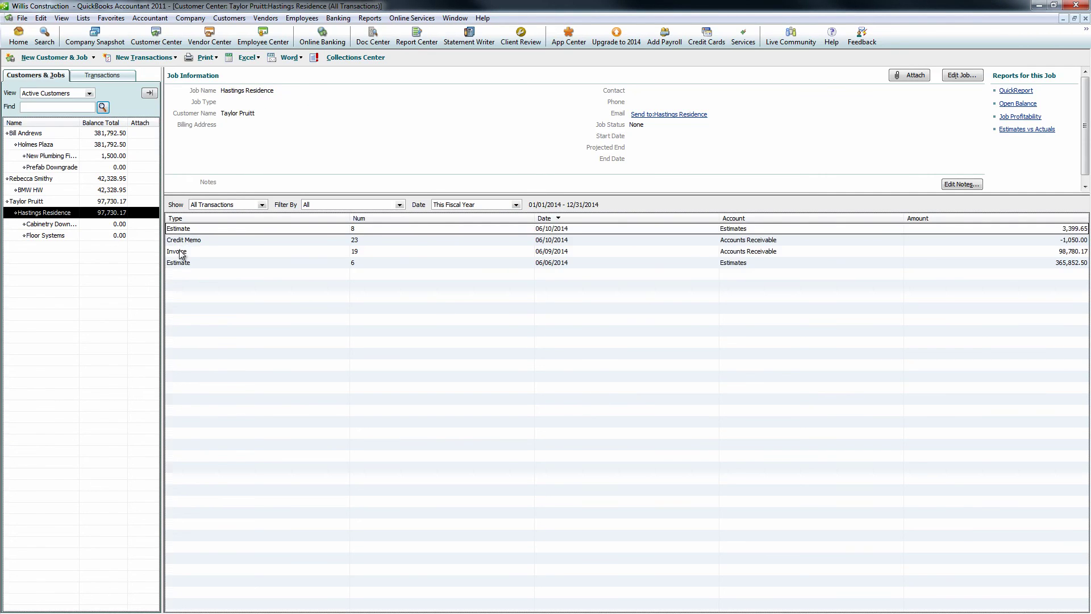
{"action": "double_click", "coordinate": [179, 250]}
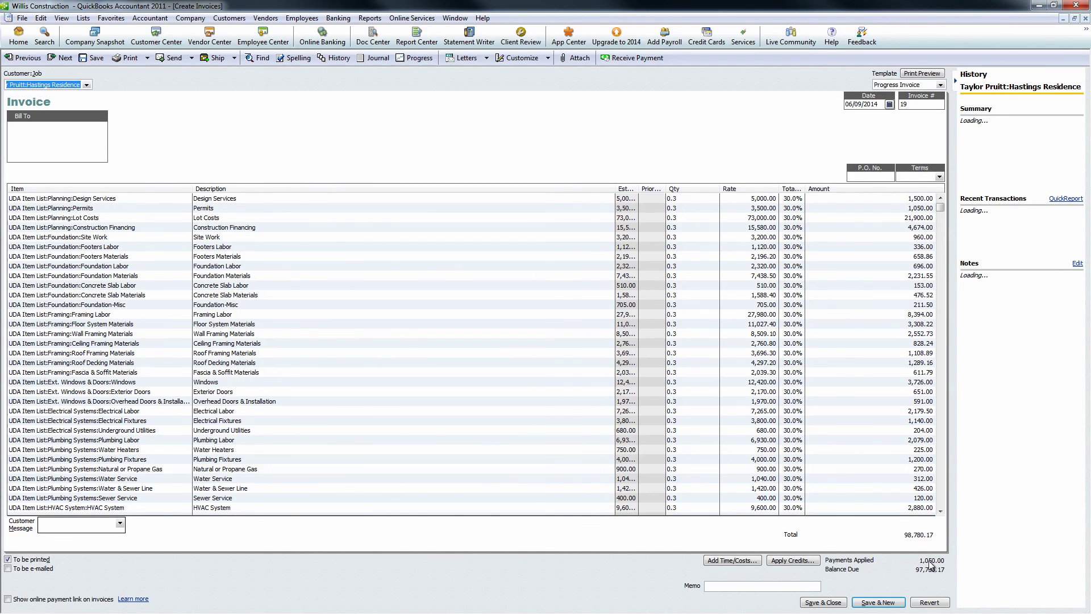
{"action": "left_click", "coordinate": [823, 603]}
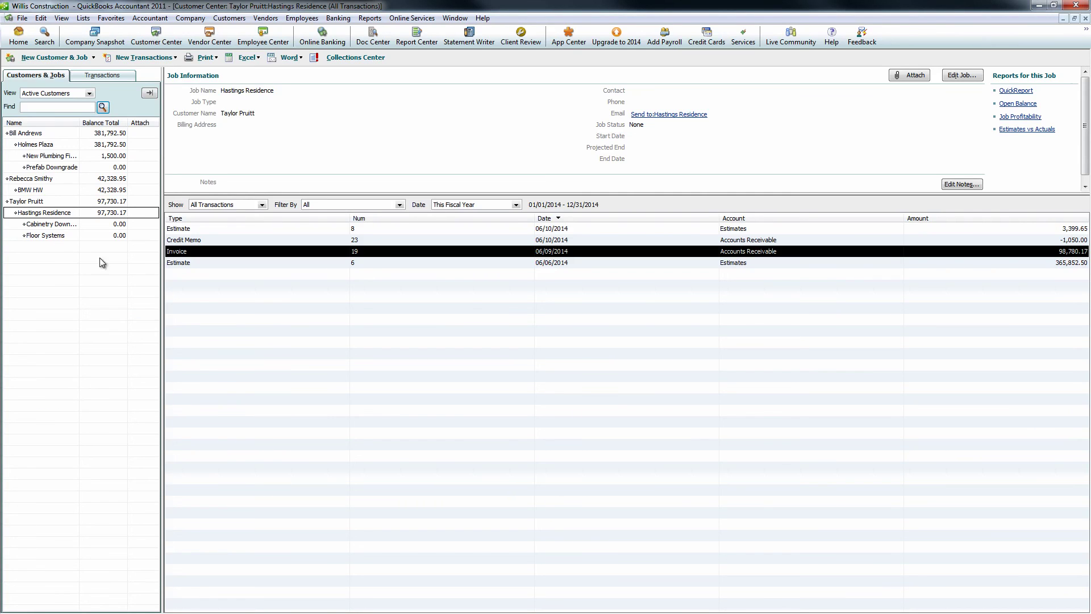